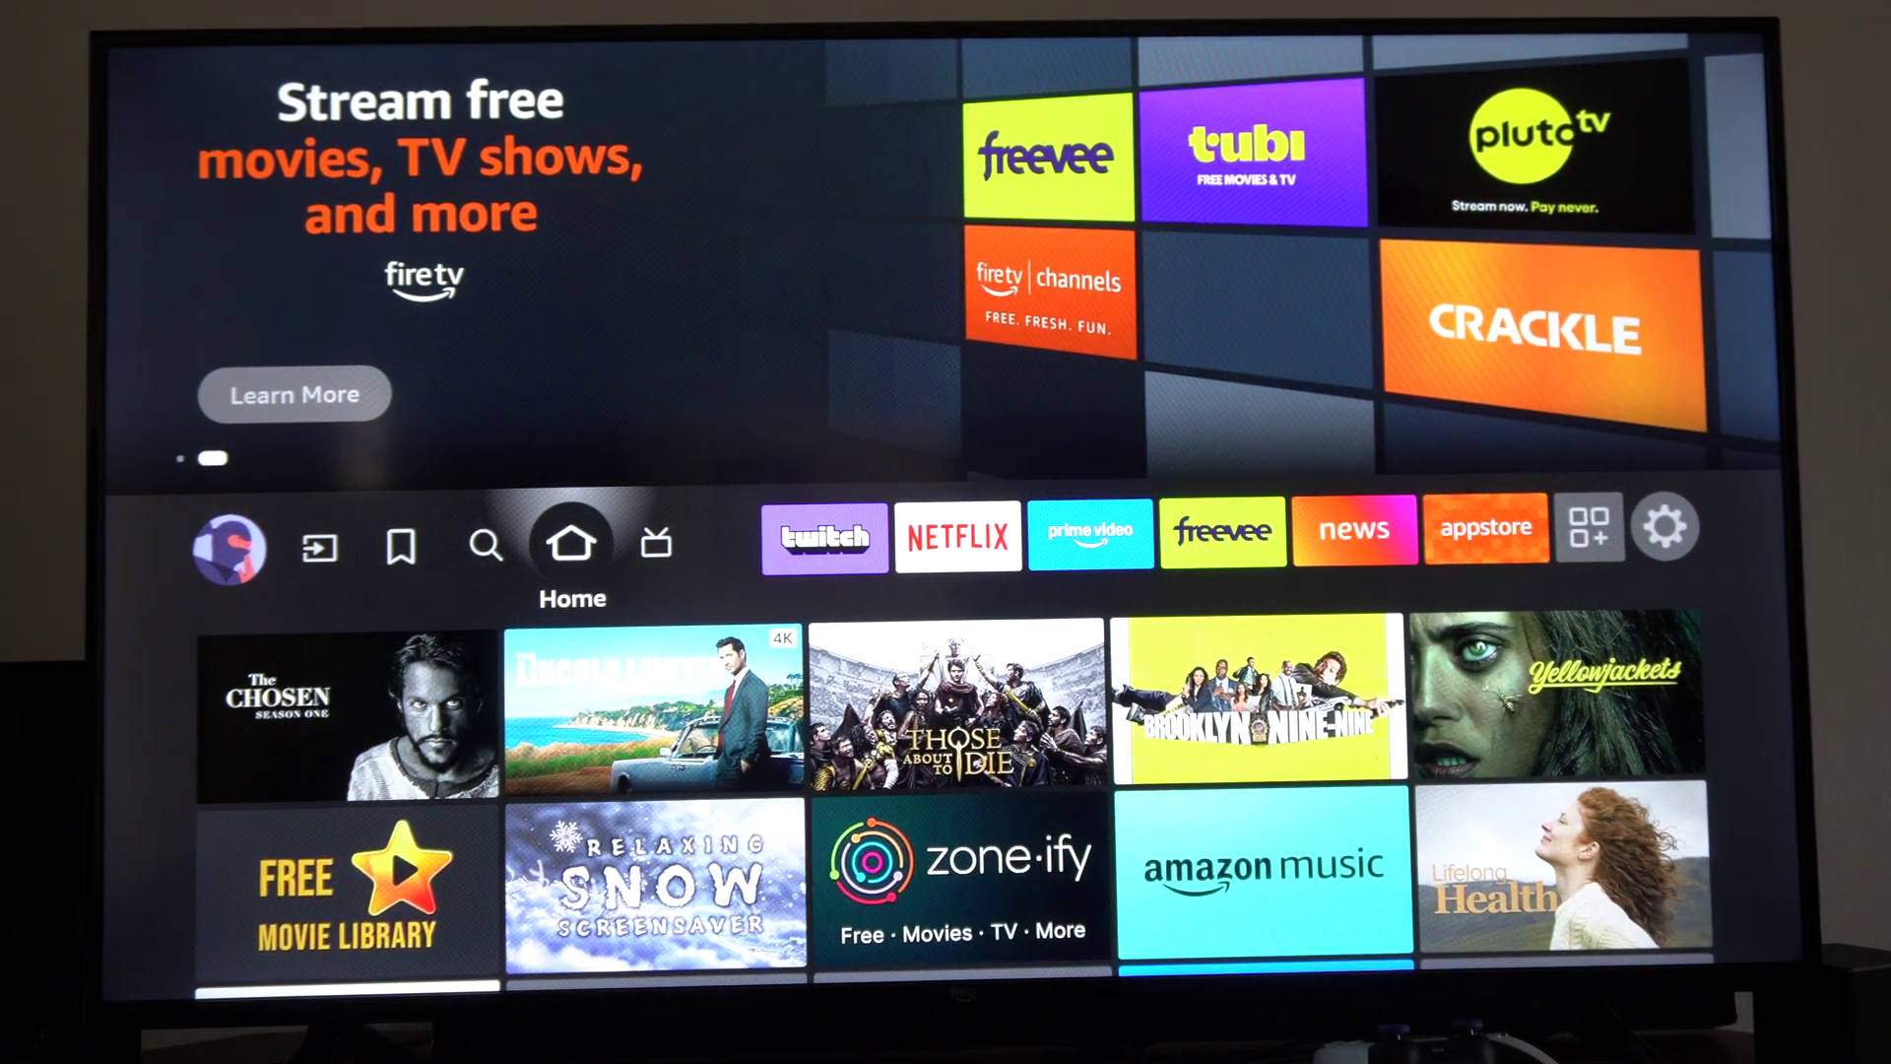
- Move the top menu selection left off Home toward My Stuff
key("Left")
- Go to Inputs, highlight the Media Player tile in the inputs row, and launch it
key("Left")
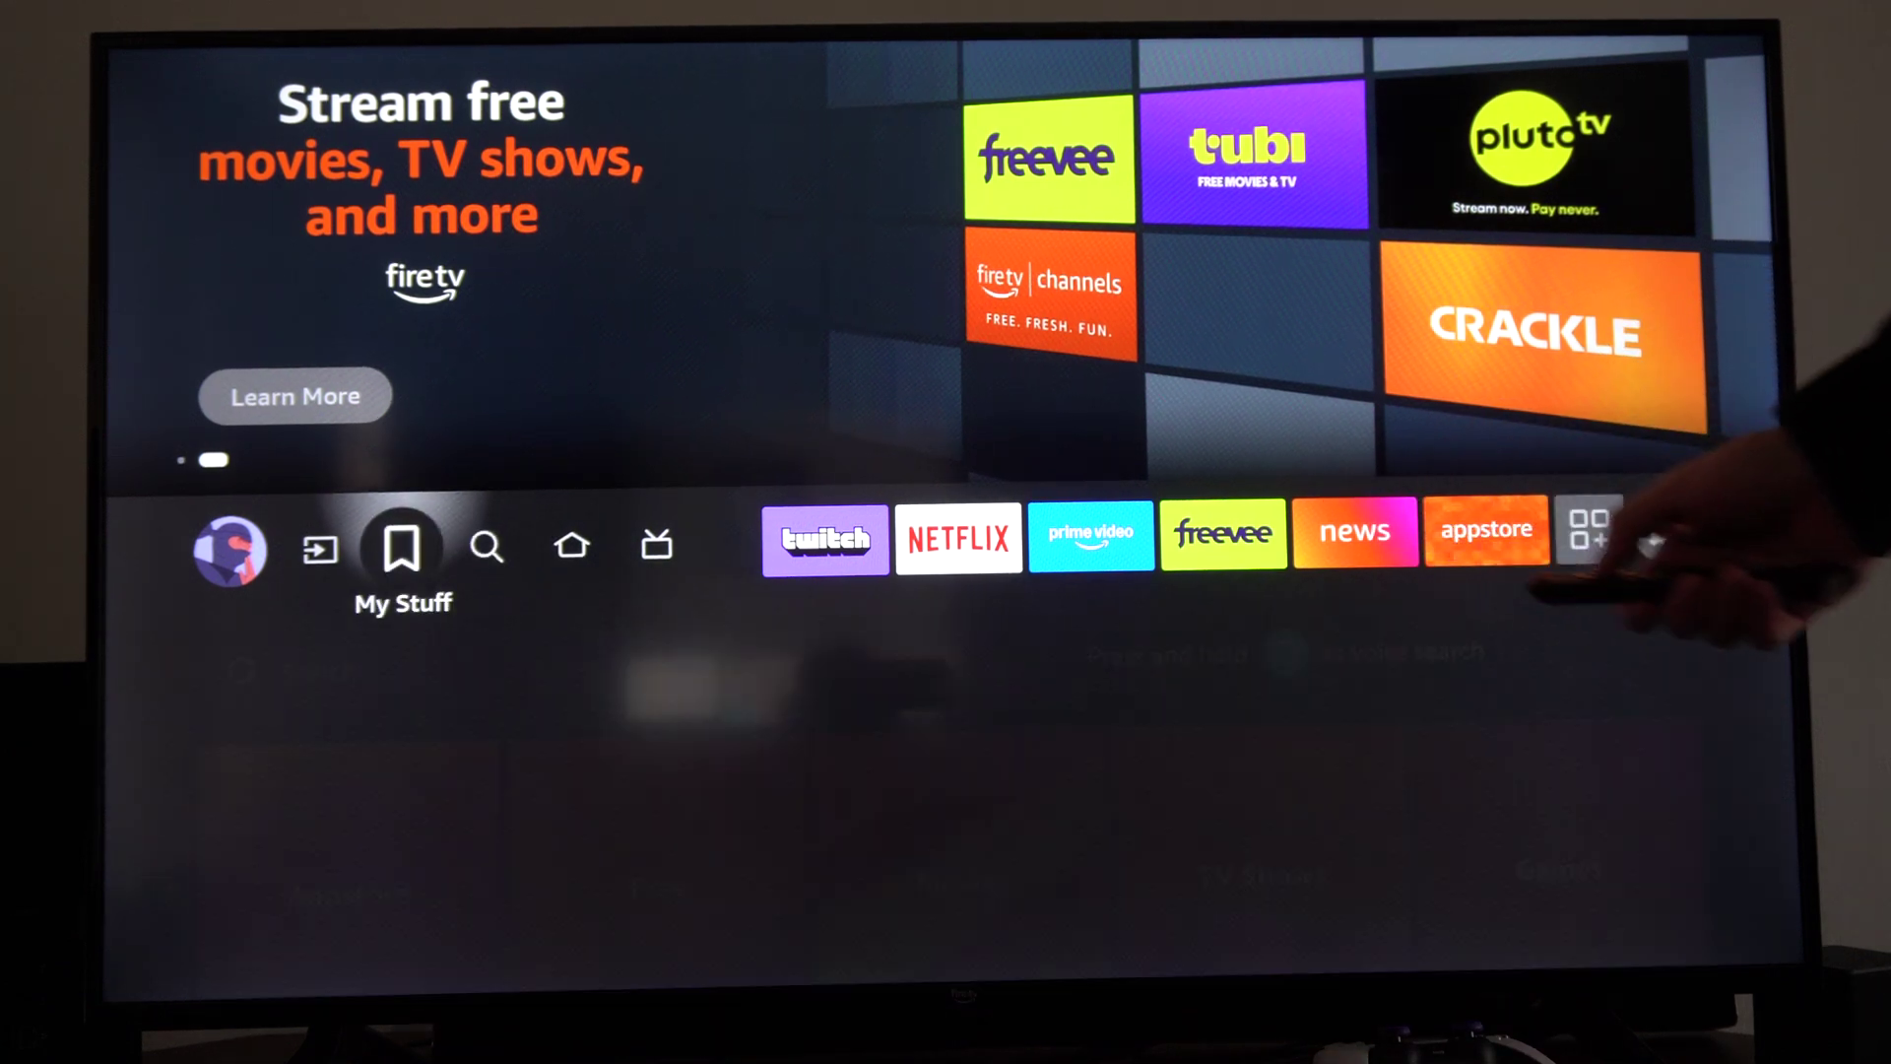
key("Left")
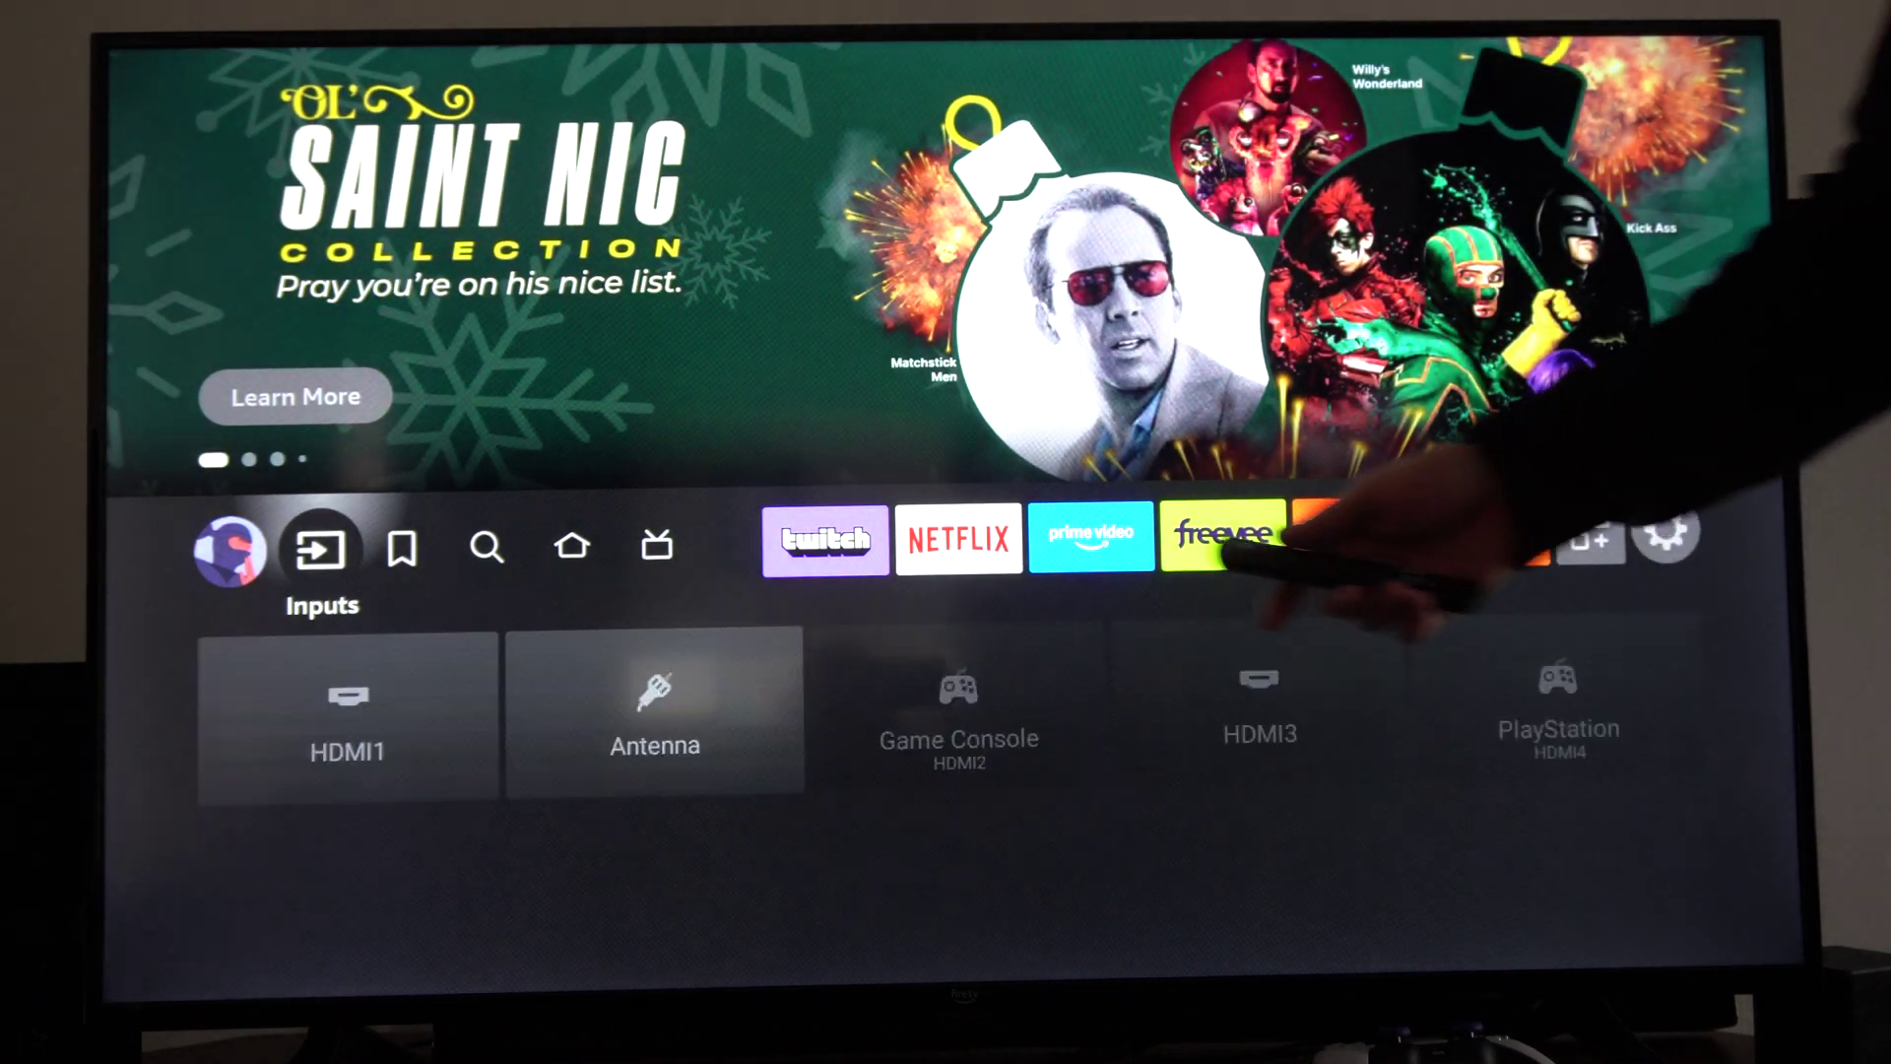
key("Down")
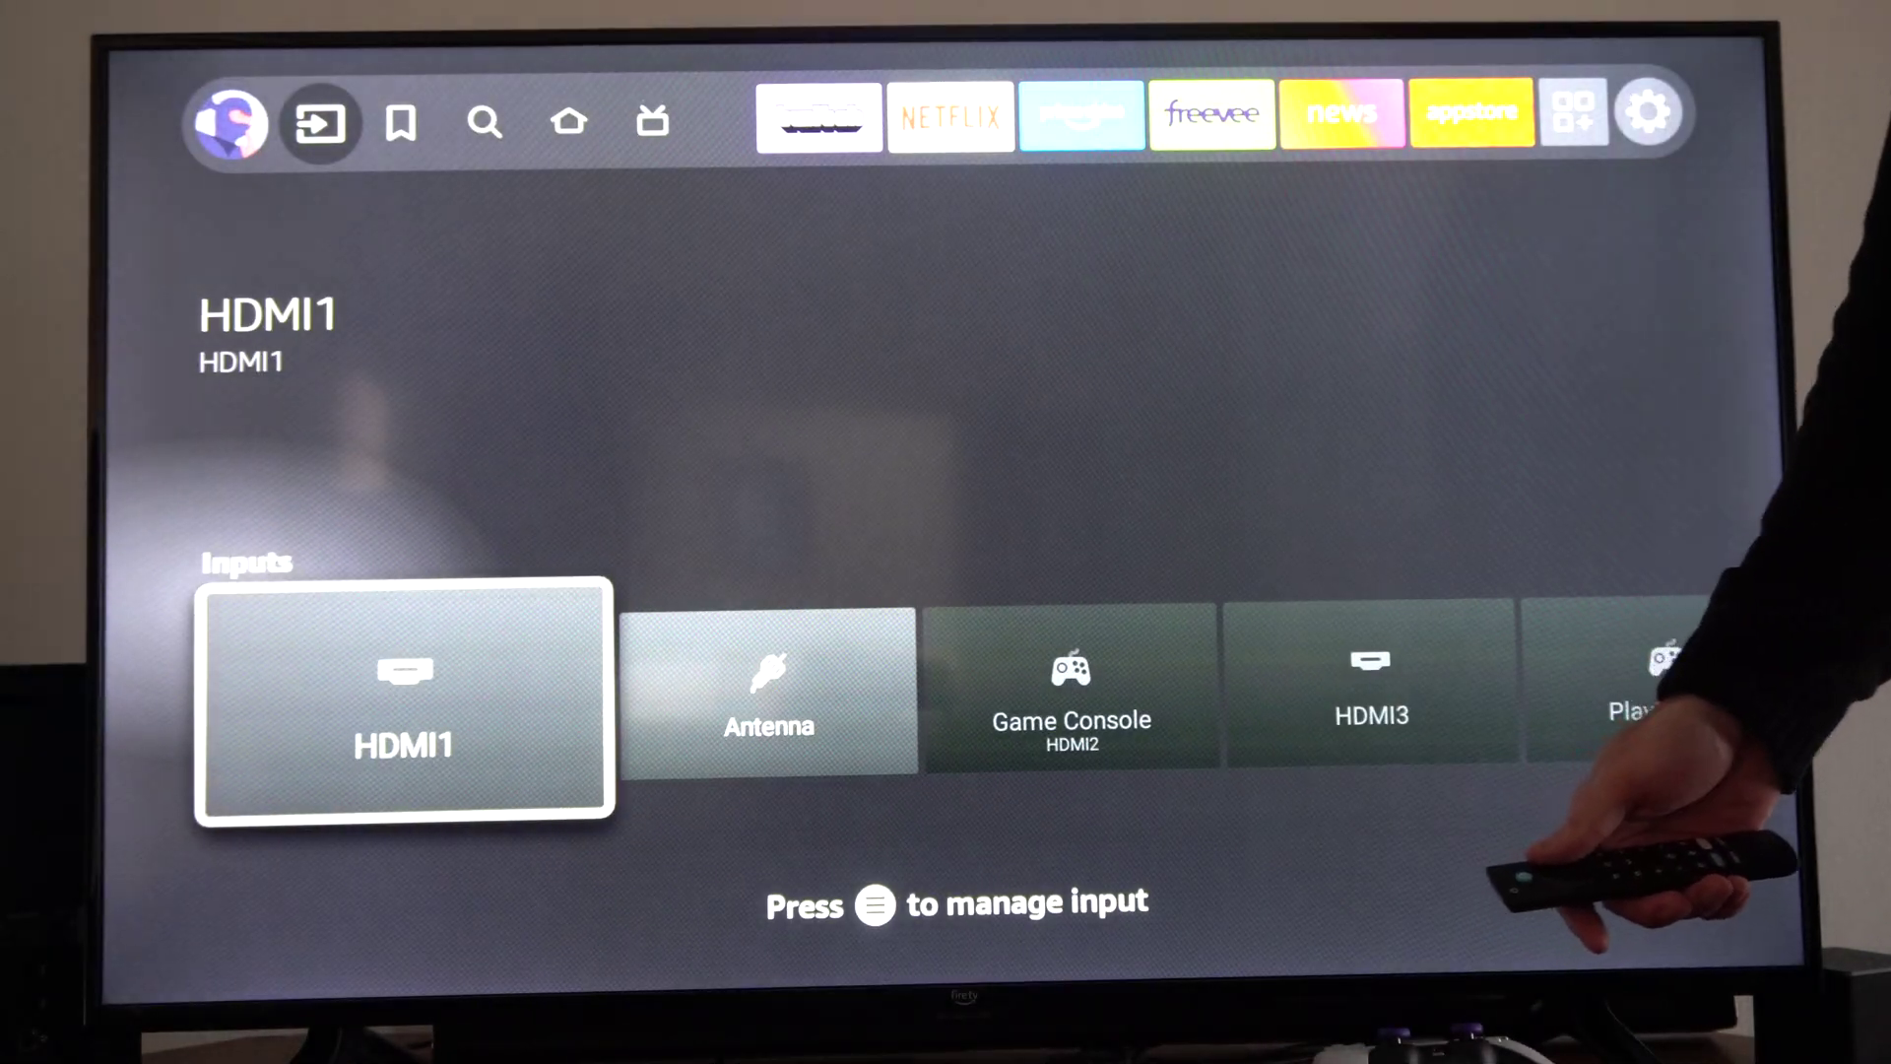
key("Right")
key("Right")
key("Right")
key("Right")
key("Right")
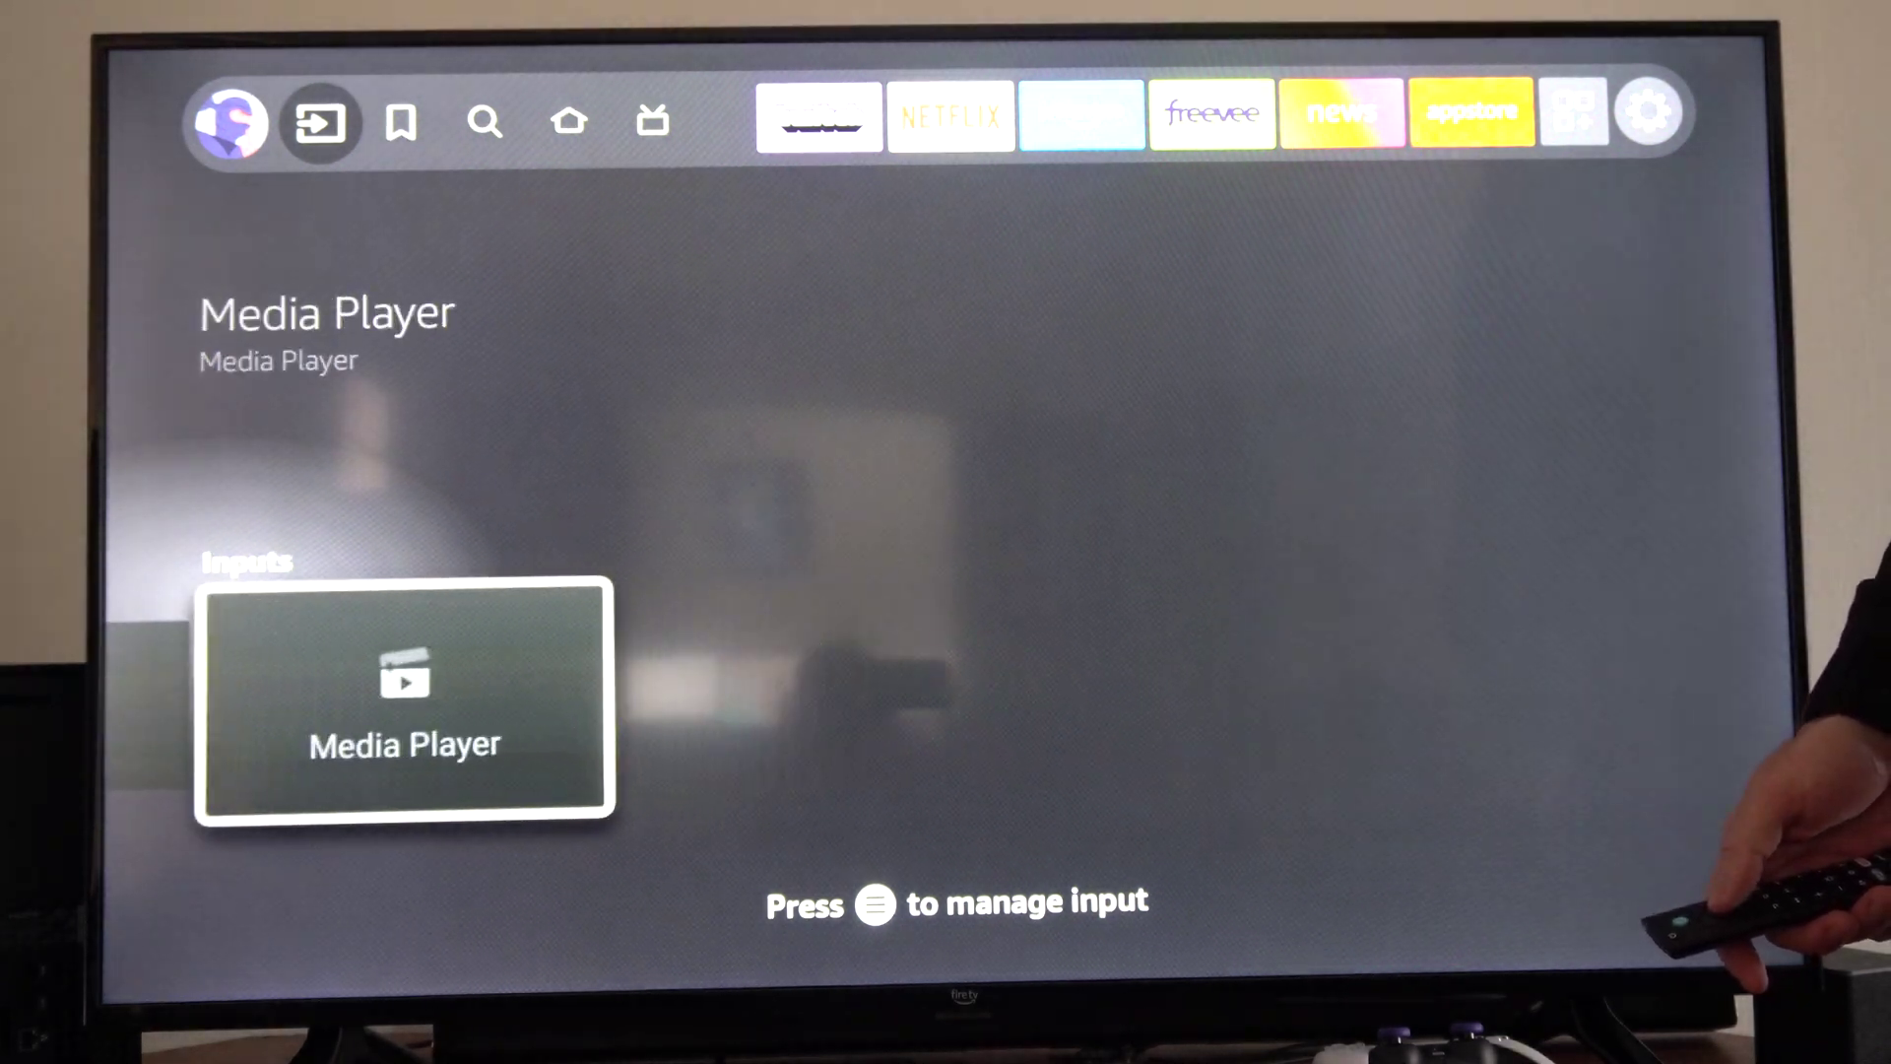
key("Return")
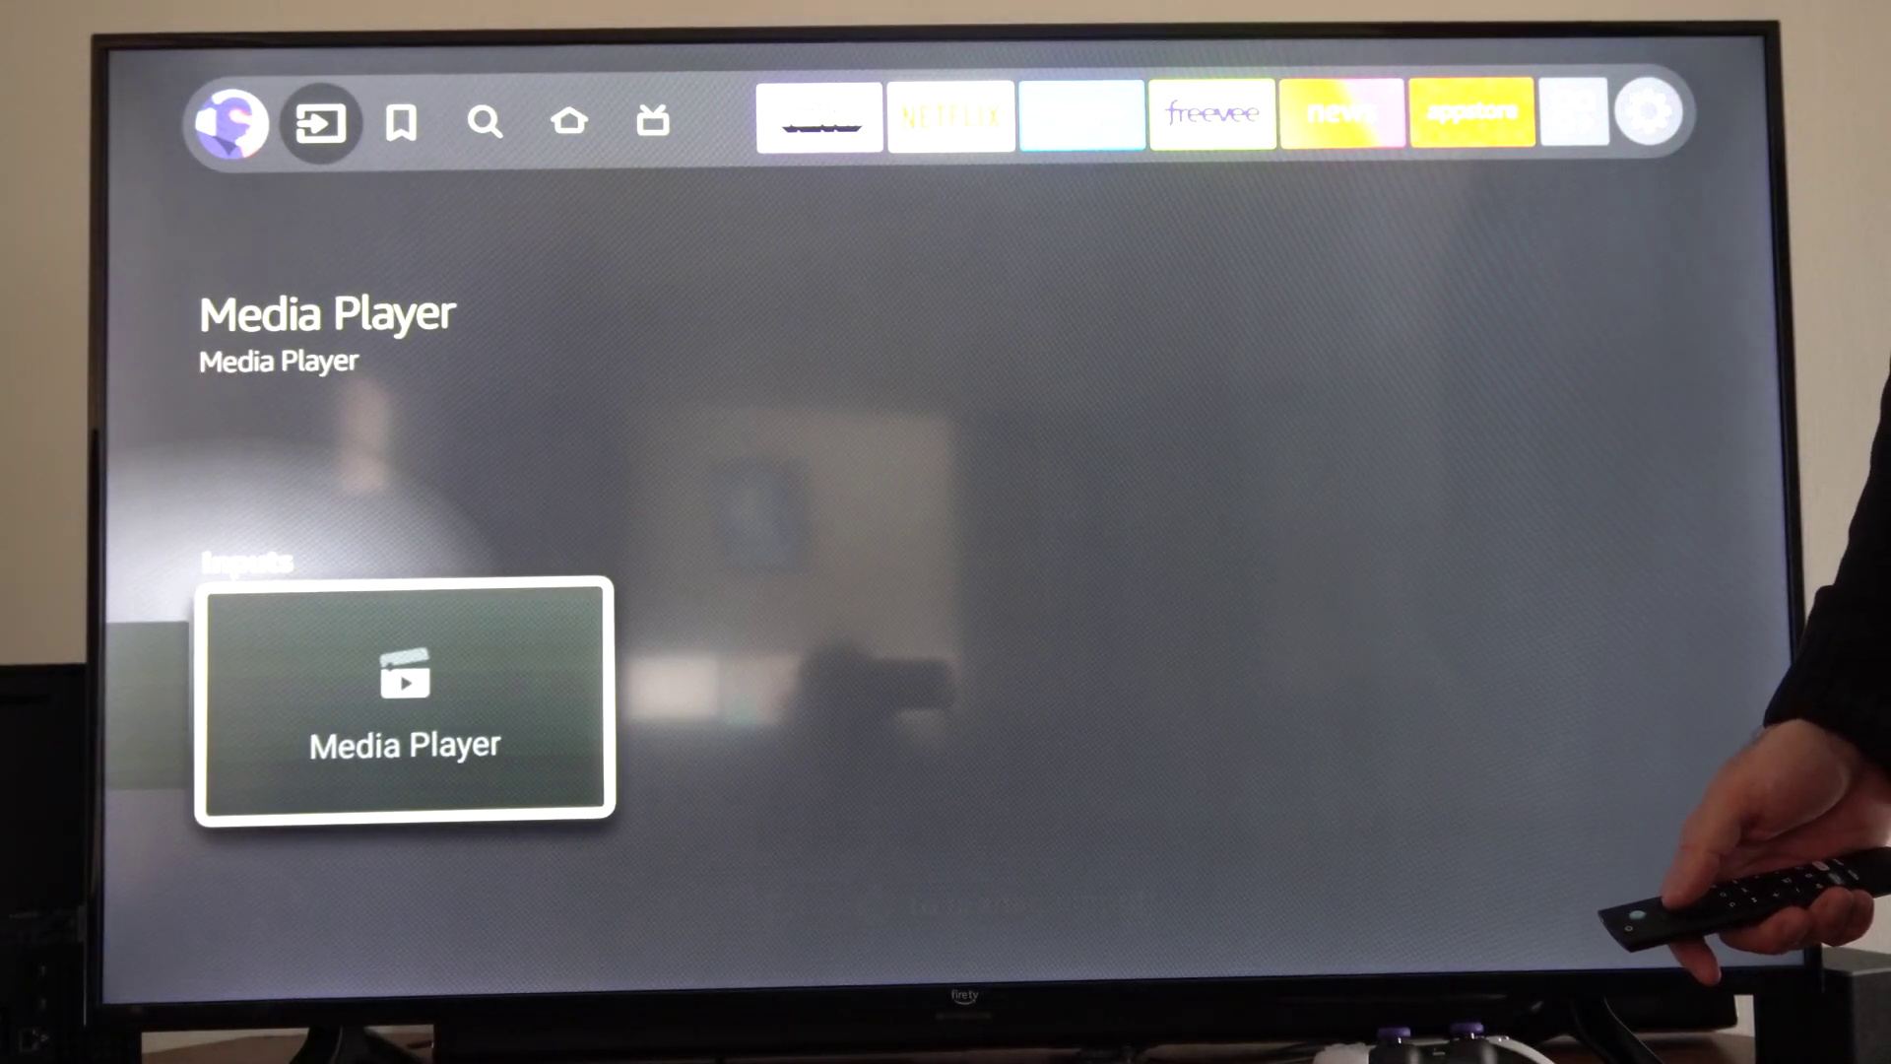